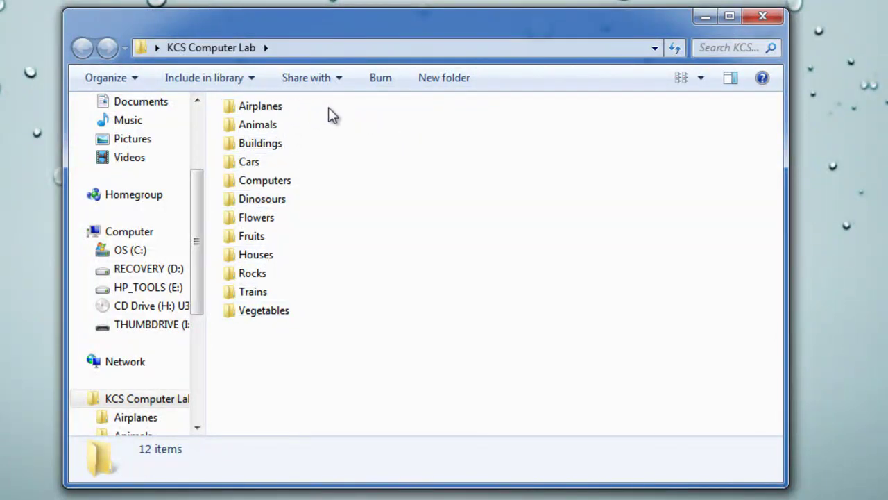
View the list of subfolders of KCS Computer Lab in its folder path and dismiss the list
{"action": "left_click", "coordinate": [222, 45]}
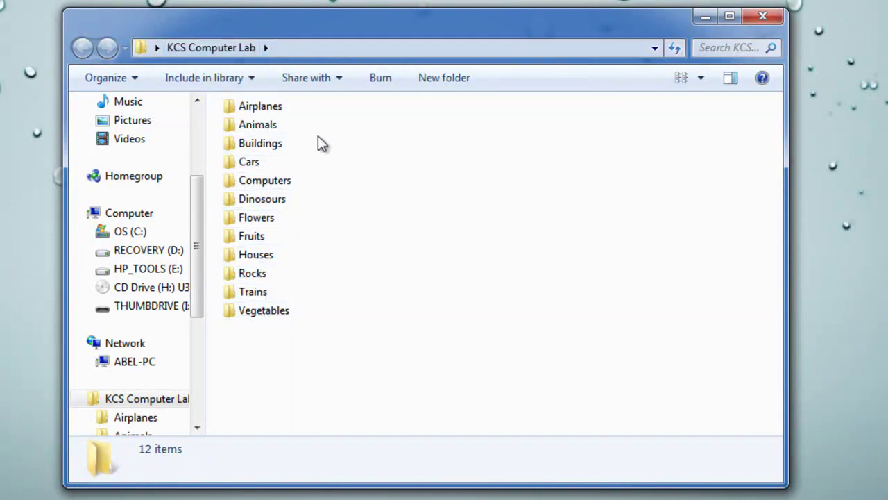
{"action": "left_click", "coordinate": [266, 48]}
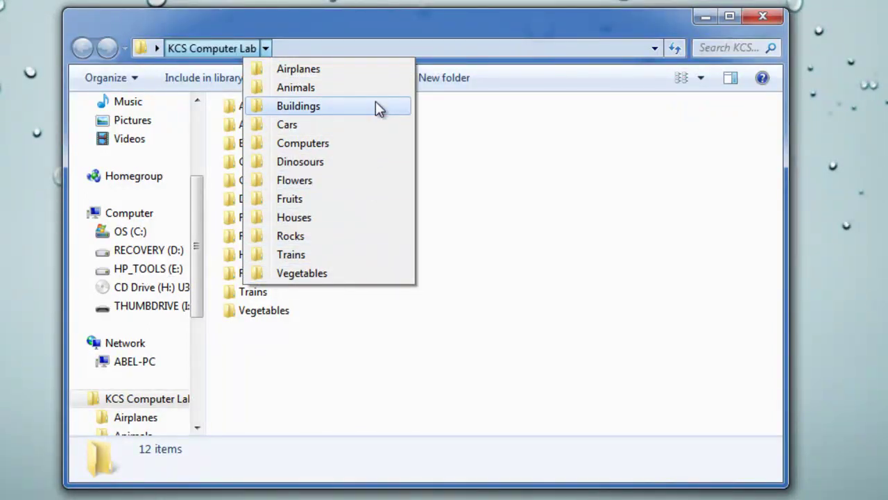
{"action": "left_click", "coordinate": [515, 156]}
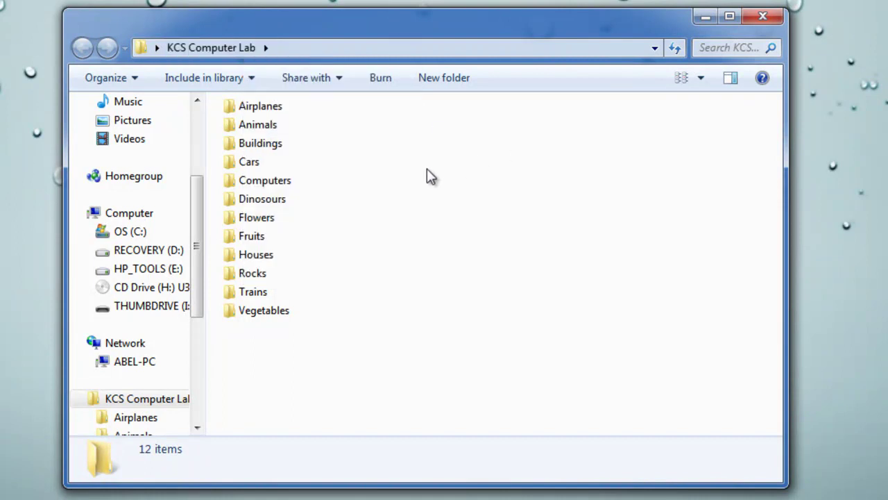
Widen the navigation area just enough to show the full KCS Computer Lab name above its subfolders
{"action": "left_click_drag", "start_coordinate": [200, 193], "coordinate": [206, 309]}
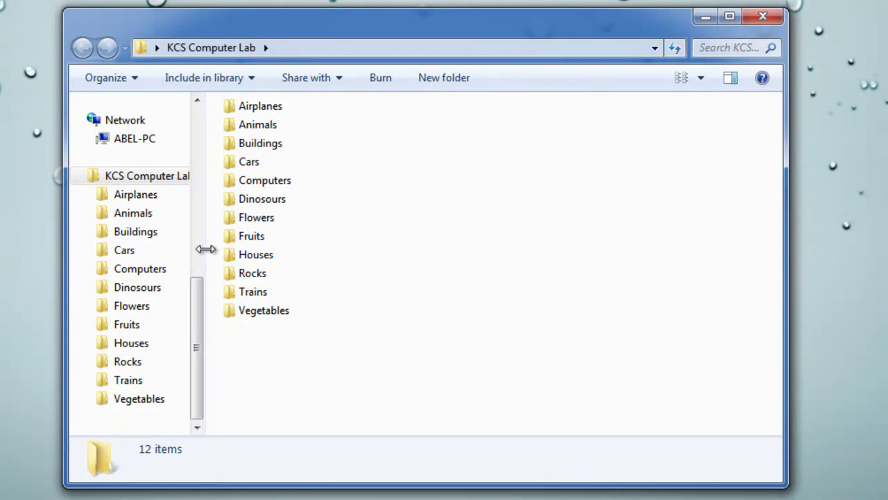
{"action": "left_click_drag", "start_coordinate": [205, 249], "coordinate": [597, 250]}
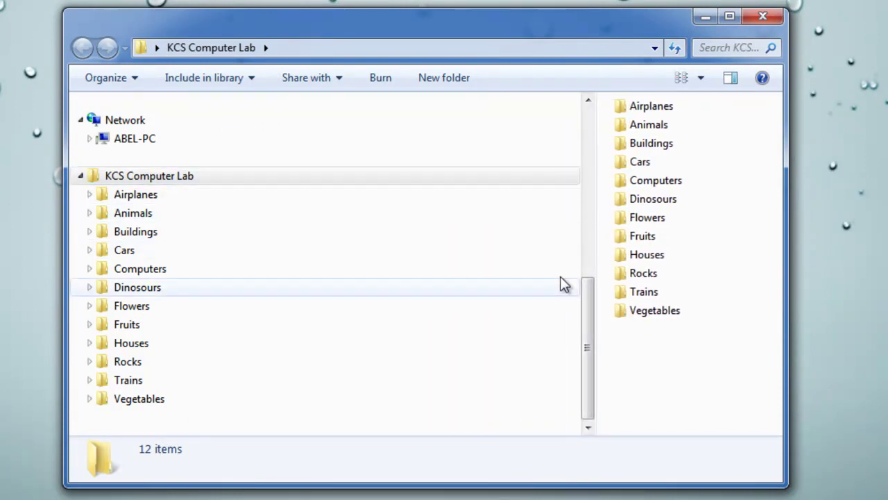
{"action": "mouse_move", "coordinate": [587, 301]}
{"action": "left_mouse_down"}
{"action": "mouse_move", "coordinate": [592, 119]}
{"action": "mouse_move", "coordinate": [593, 313]}
{"action": "left_mouse_up"}
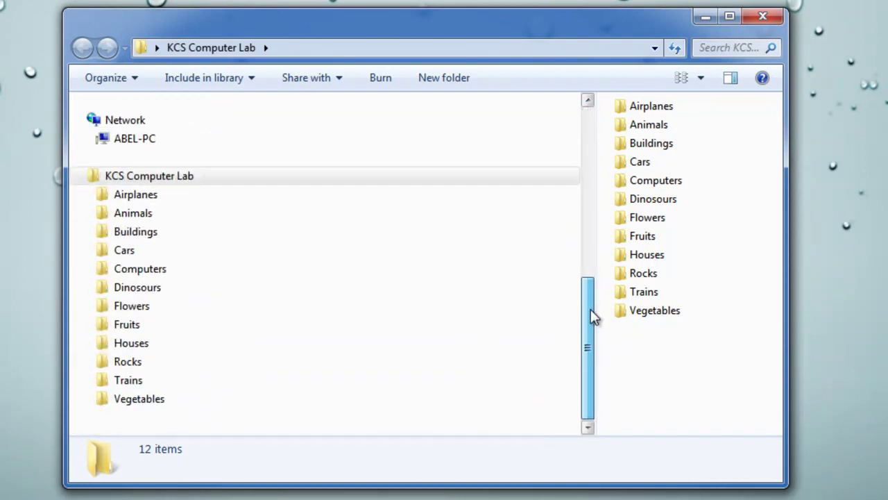
{"action": "left_click_drag", "start_coordinate": [595, 255], "coordinate": [213, 251]}
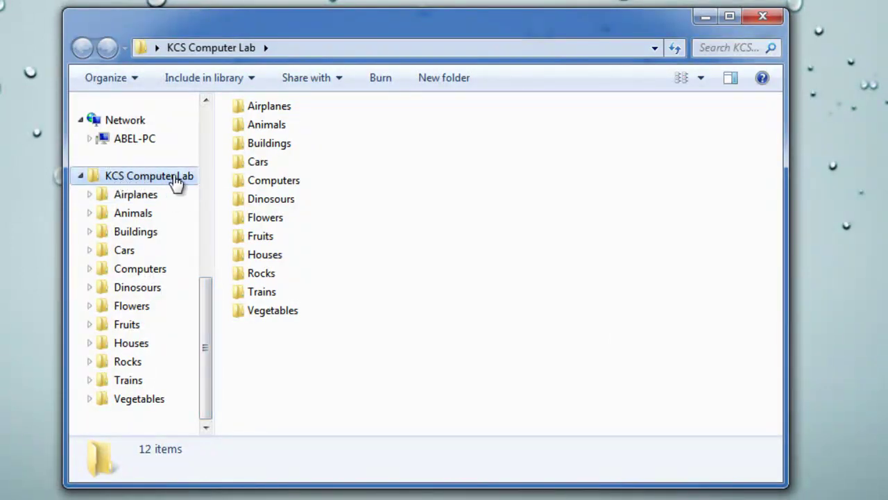
Open the KCS Computer Lab folder in a new window and offset it from the original window
{"action": "left_click", "coordinate": [141, 179]}
{"action": "right_click", "coordinate": [141, 179]}
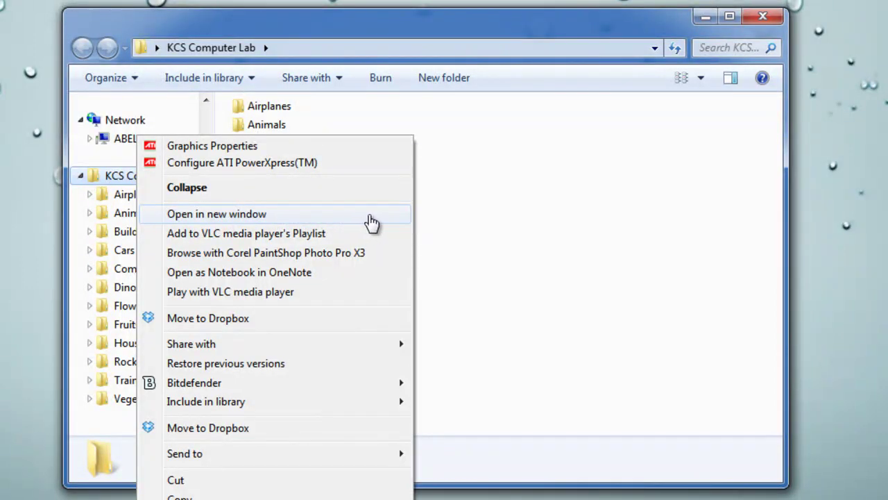
{"action": "left_click", "coordinate": [371, 219]}
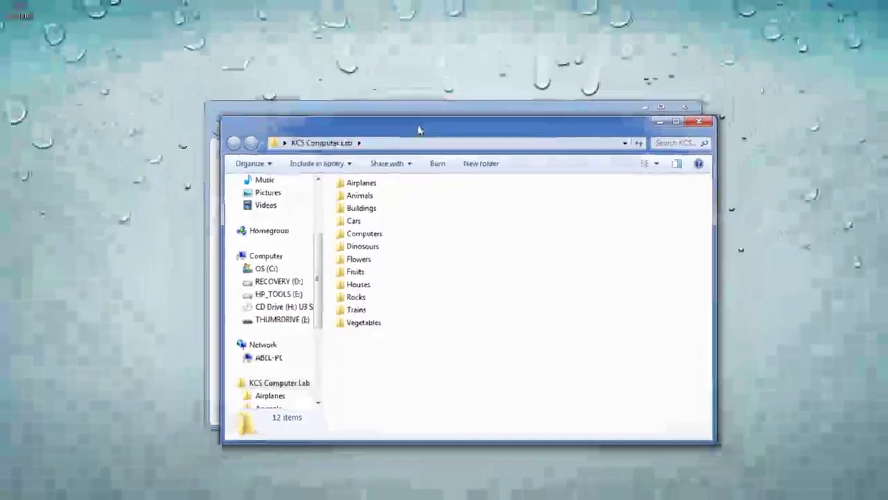
{"action": "left_click_drag", "start_coordinate": [389, 55], "coordinate": [569, 121]}
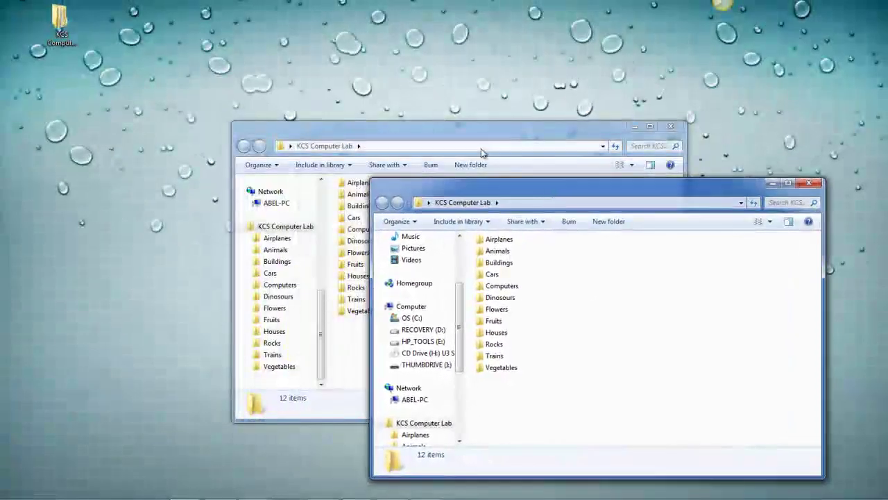
Bring the two KCS Computer Lab windows to the front in turn and close the second one
{"action": "left_click", "coordinate": [463, 136]}
{"action": "left_click", "coordinate": [700, 193]}
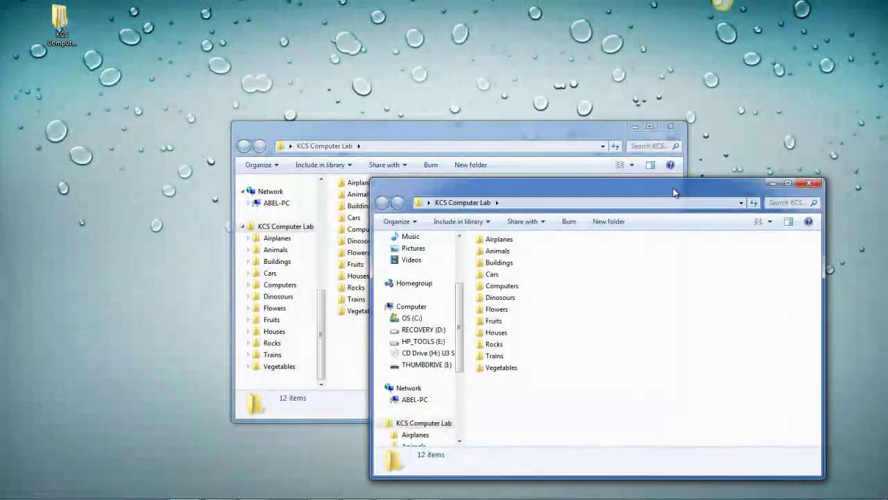
{"action": "left_click", "coordinate": [478, 138]}
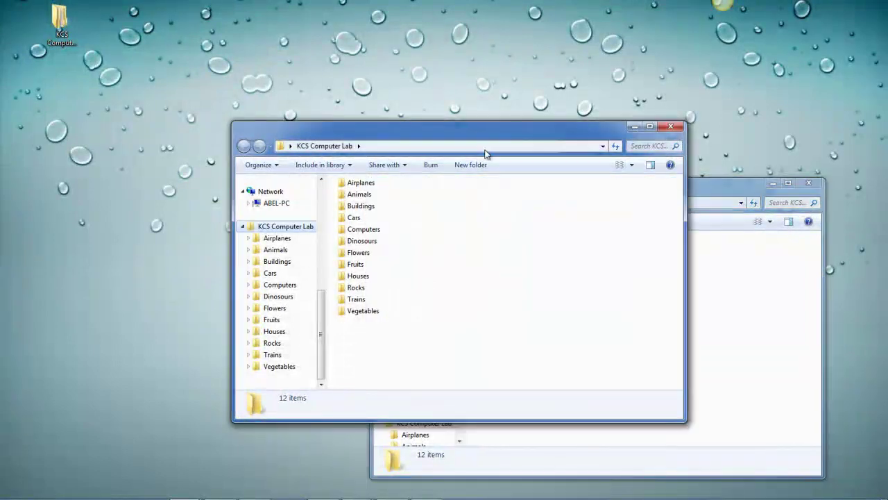
{"action": "left_click", "coordinate": [711, 186]}
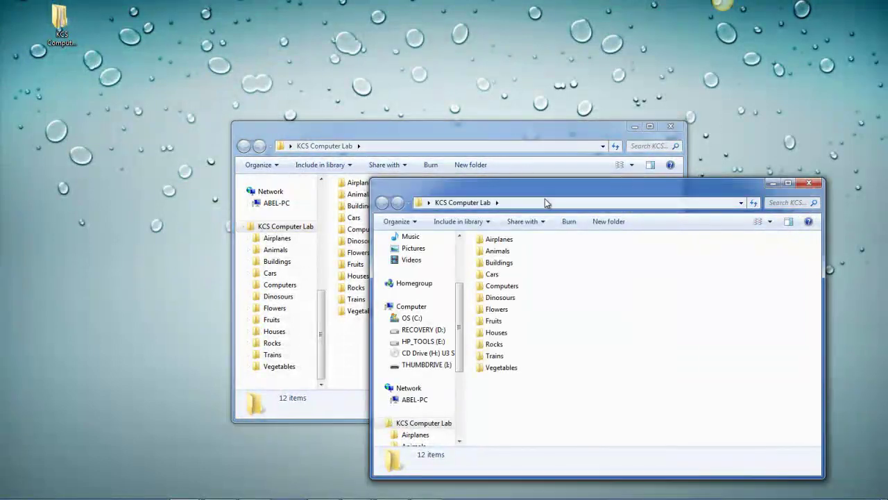
{"action": "left_click", "coordinate": [801, 185]}
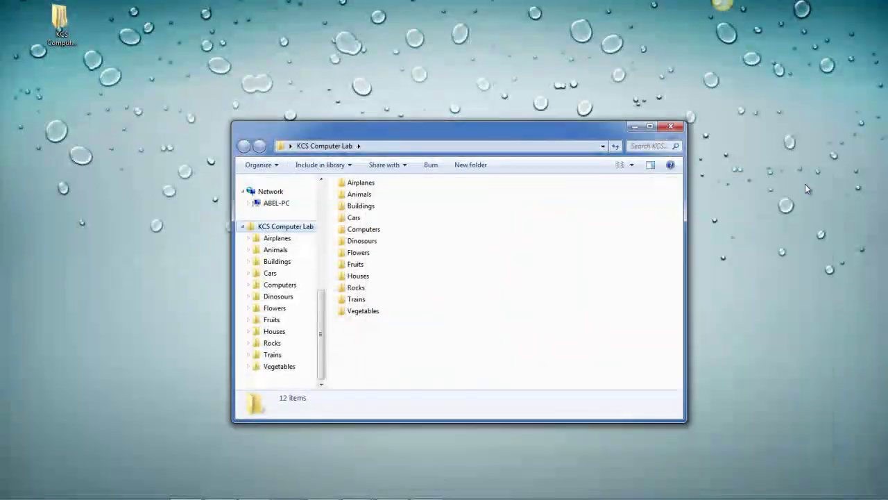
Make the KCS Computer Lab window narrower and taller, and open the same folder in a second window placed beside it
{"action": "left_click_drag", "start_coordinate": [524, 139], "coordinate": [339, 94]}
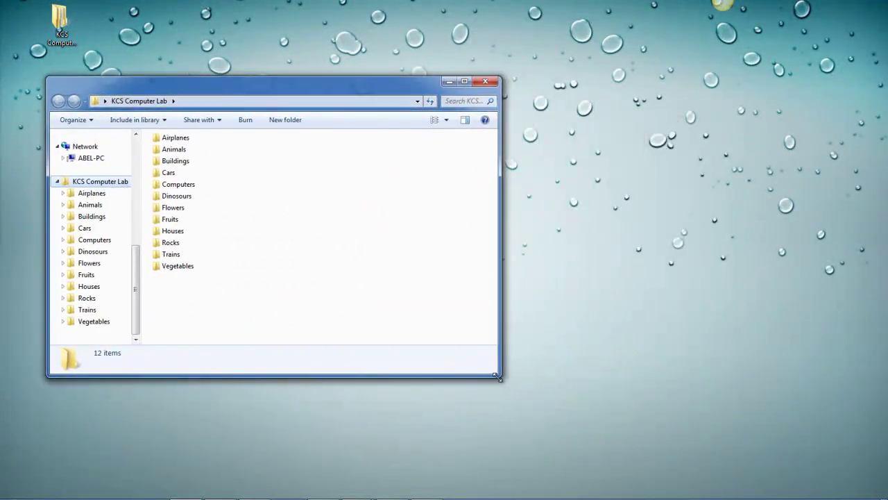
{"action": "left_click_drag", "start_coordinate": [497, 376], "coordinate": [391, 462]}
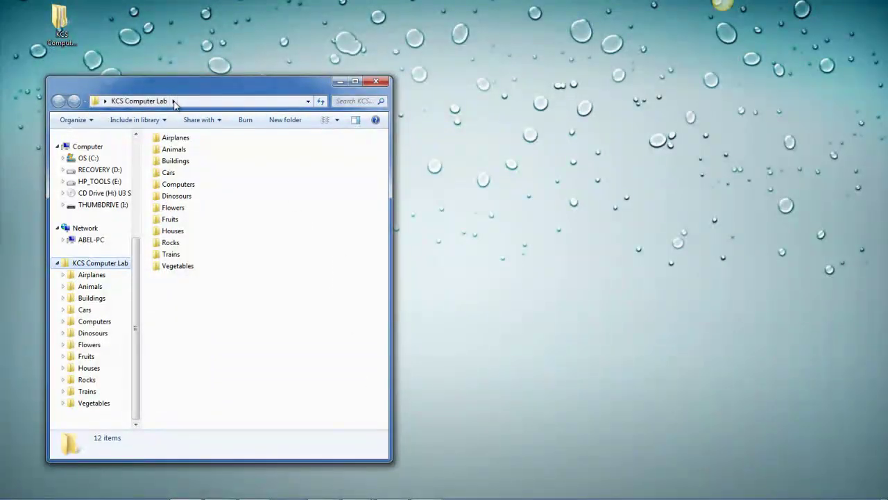
{"action": "right_click", "coordinate": [86, 268]}
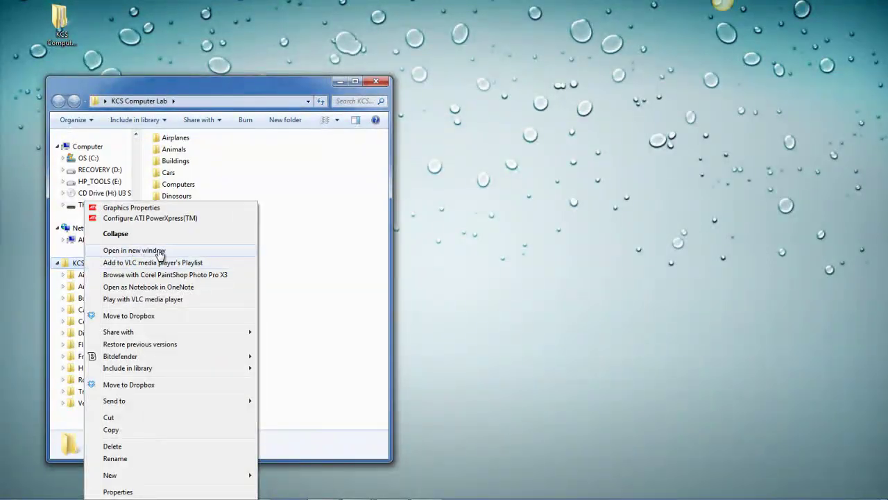
{"action": "left_click", "coordinate": [201, 251]}
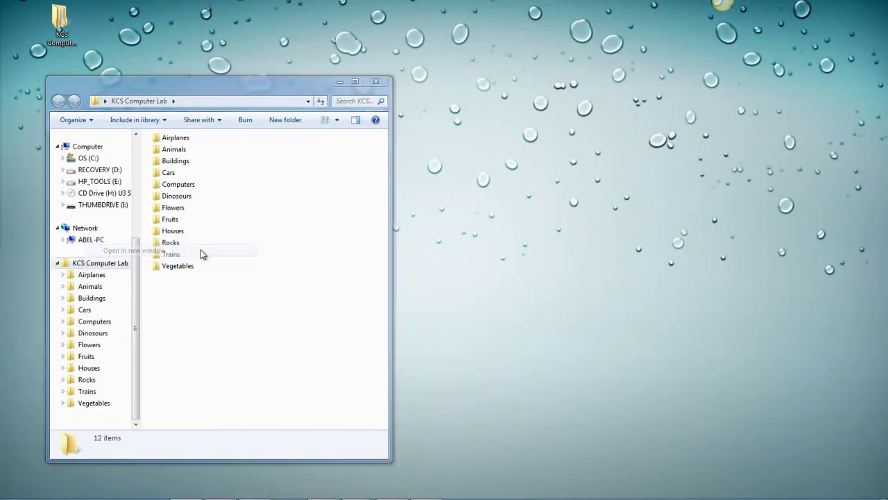
{"action": "left_click_drag", "start_coordinate": [197, 103], "coordinate": [533, 85]}
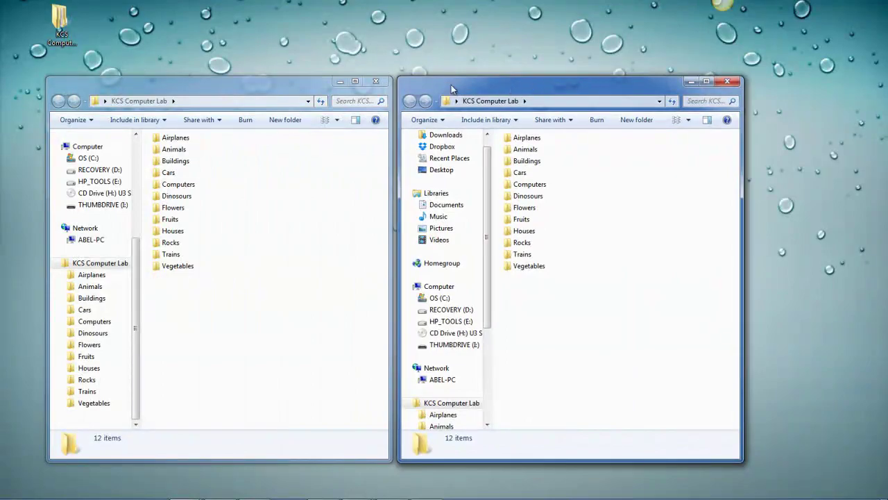
{"action": "left_click", "coordinate": [312, 92]}
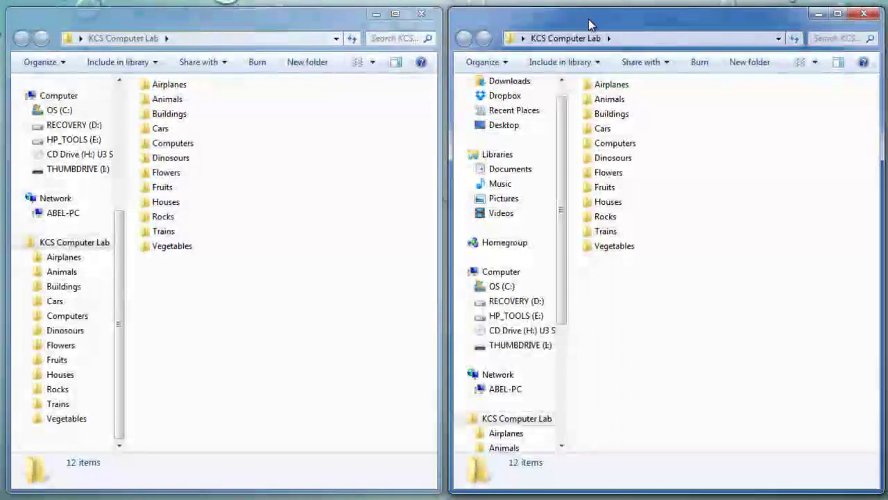
Open the Airplanes folder in the second window
{"action": "left_click", "coordinate": [614, 84]}
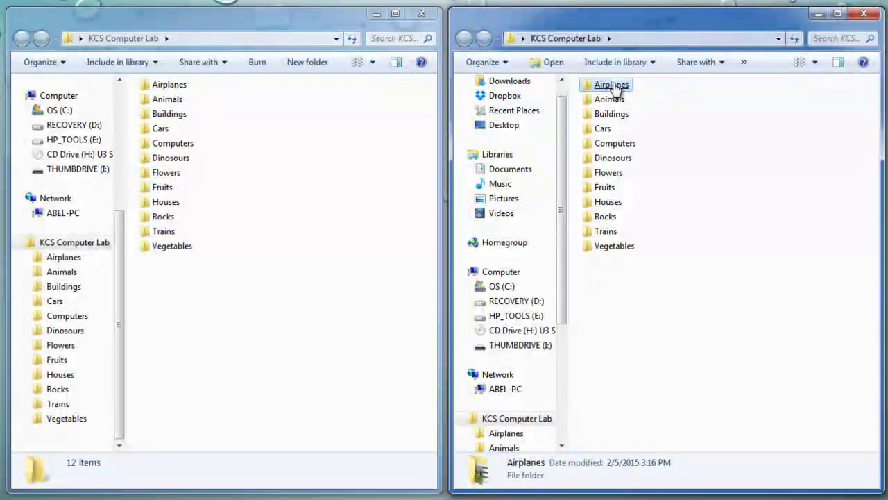
{"action": "double_click", "coordinate": [614, 86]}
{"action": "left_click", "coordinate": [614, 86]}
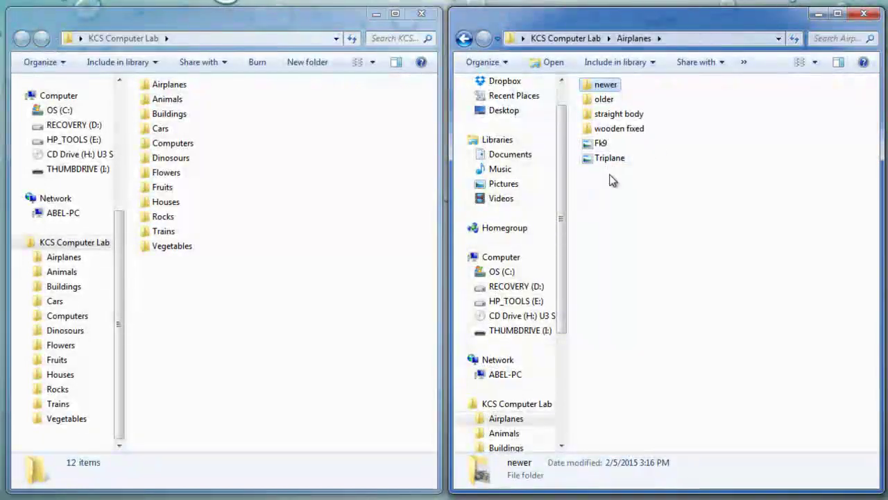
{"action": "left_click", "coordinate": [614, 129]}
{"action": "left_click", "coordinate": [699, 105]}
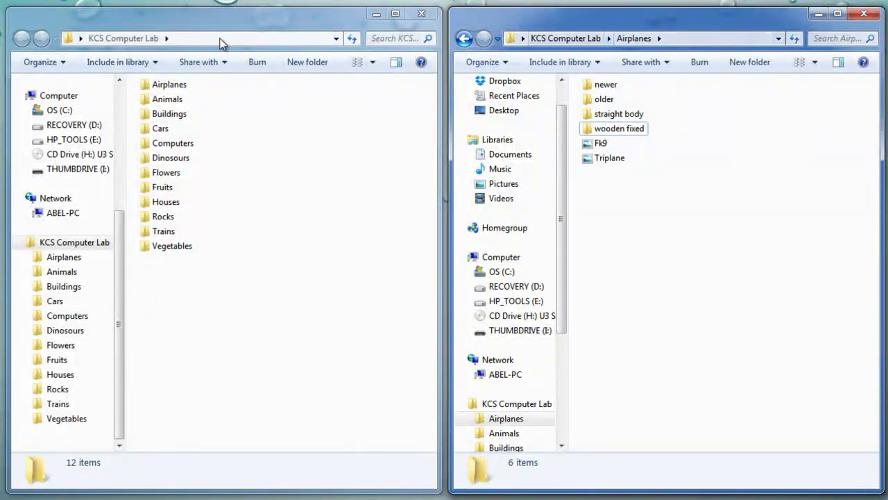
Open the Airplanes folder in the first window as well, and return both windows to the KCS Computer Lab folder
{"action": "double_click", "coordinate": [173, 86]}
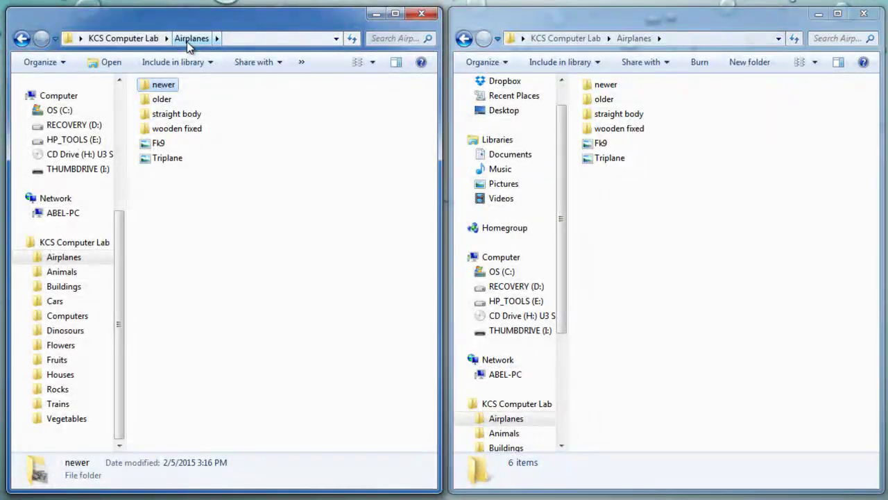
{"action": "left_click", "coordinate": [132, 41]}
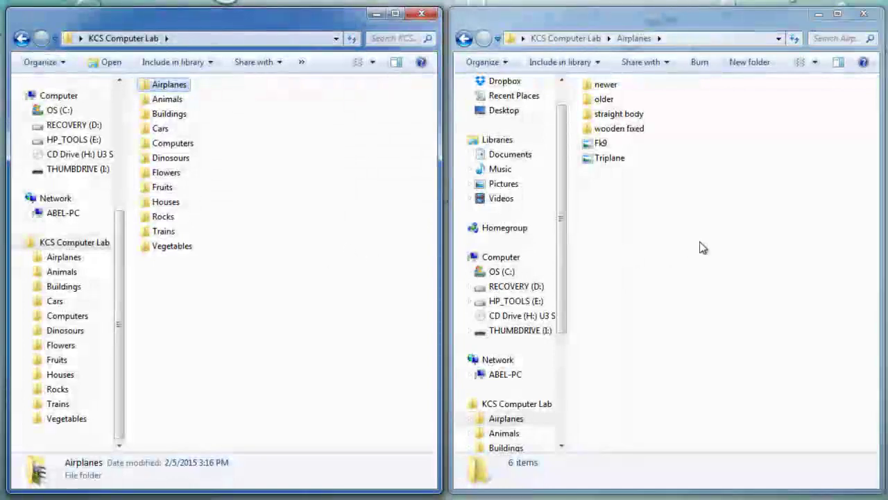
{"action": "left_click", "coordinate": [679, 224]}
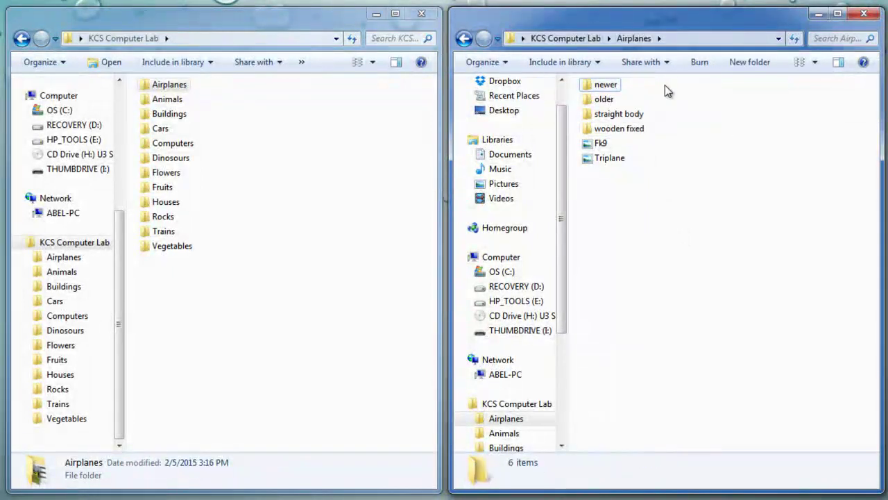
{"action": "left_click", "coordinate": [141, 37]}
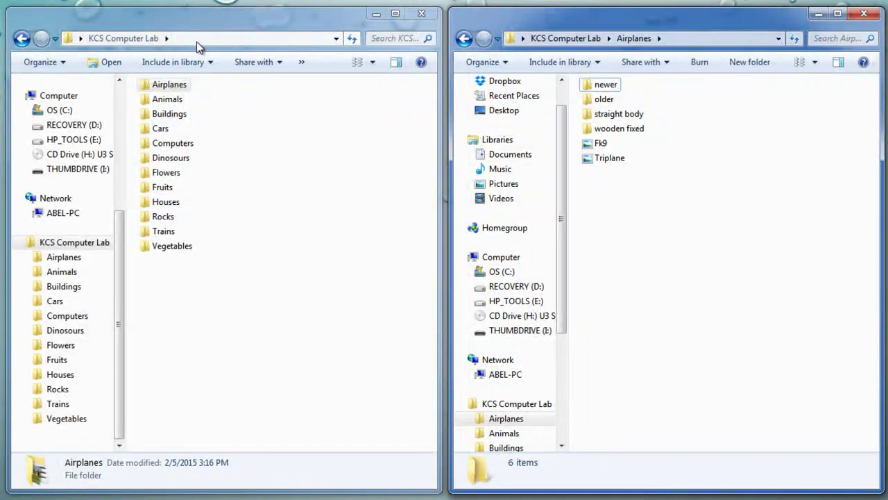
{"action": "left_click", "coordinate": [578, 40]}
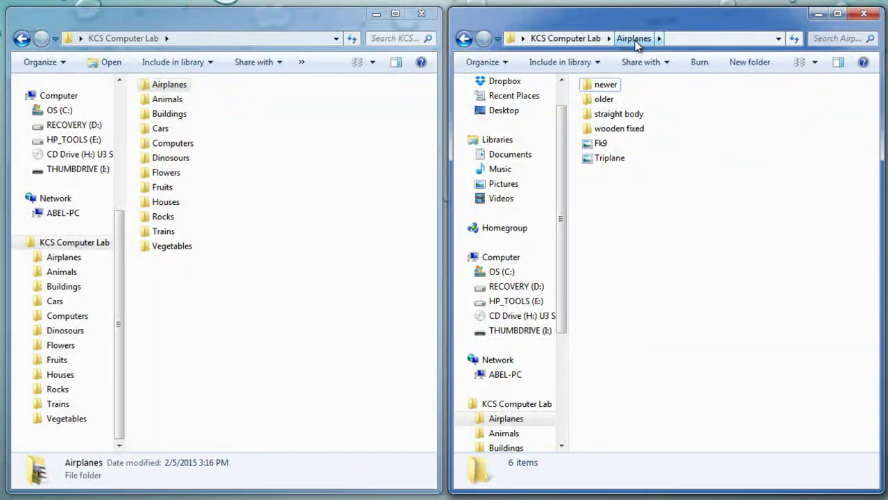
{"action": "left_click", "coordinate": [581, 40]}
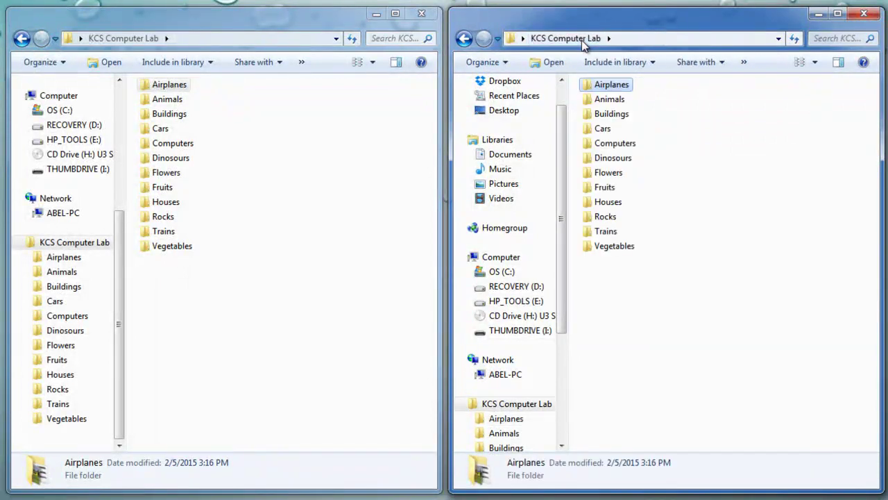
Open the newer folder inside Airplanes in the second window and move its 3xtrim picture onto the first window's Airplanes folder
{"action": "double_click", "coordinate": [611, 86]}
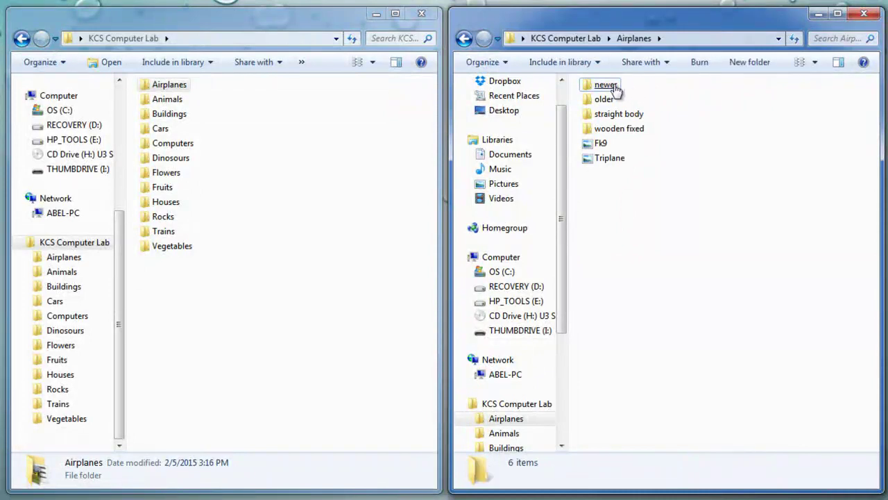
{"action": "double_click", "coordinate": [607, 84]}
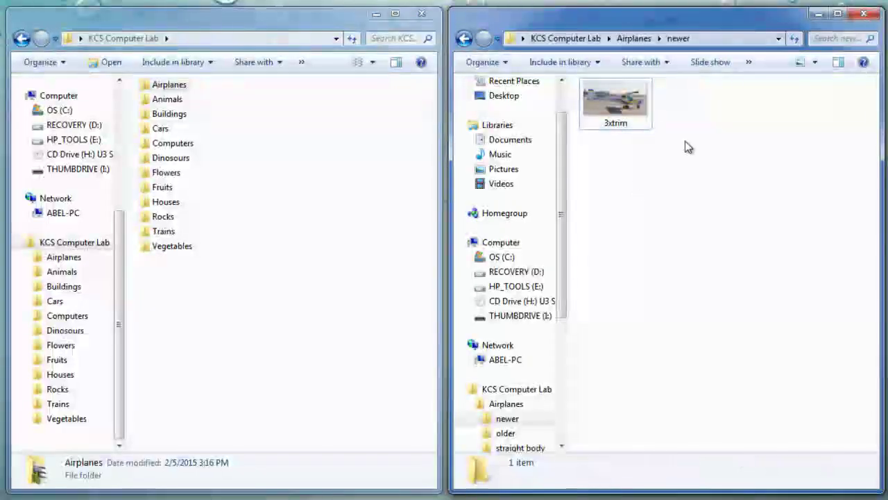
{"action": "left_click", "coordinate": [622, 113]}
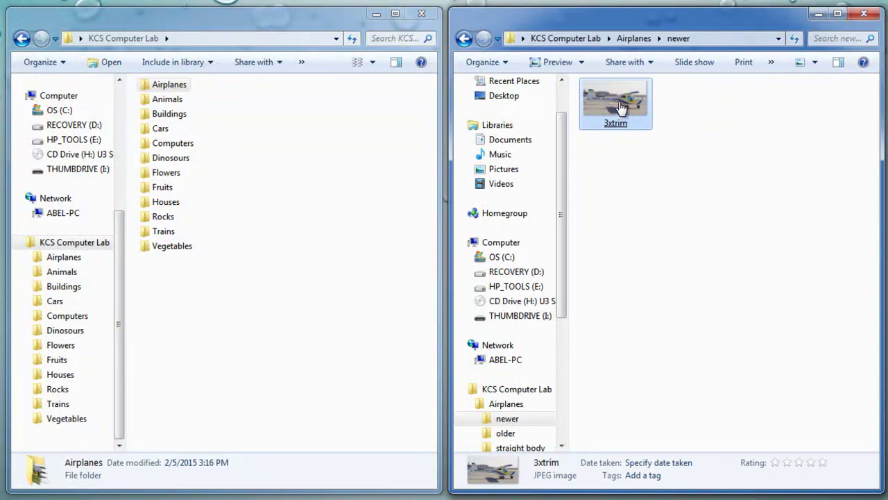
{"action": "left_click_drag", "start_coordinate": [621, 107], "coordinate": [180, 90]}
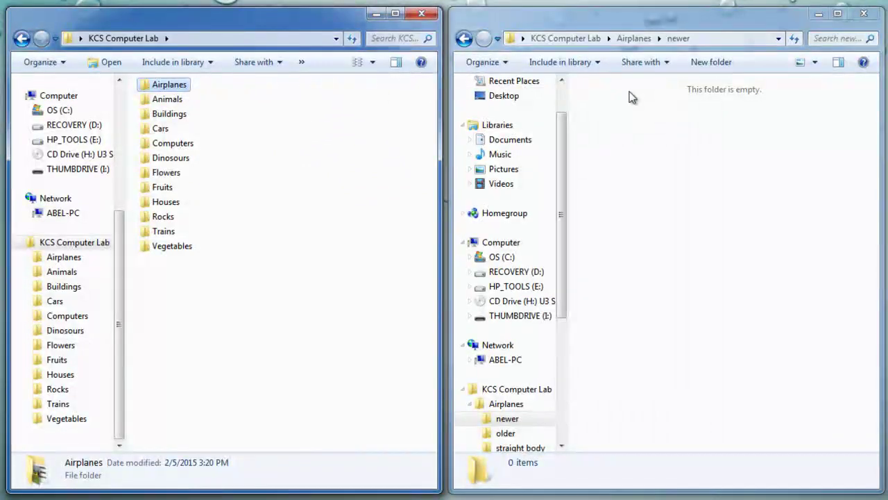
{"action": "left_click", "coordinate": [684, 41]}
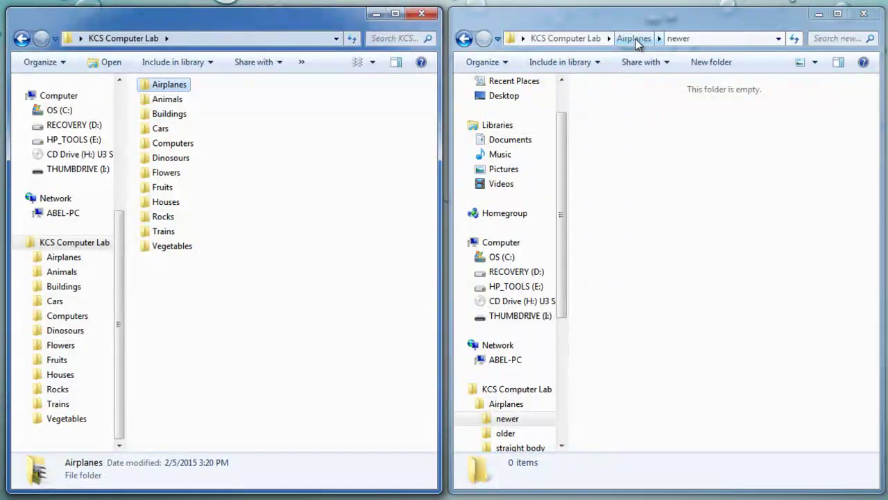
{"action": "left_click", "coordinate": [562, 39]}
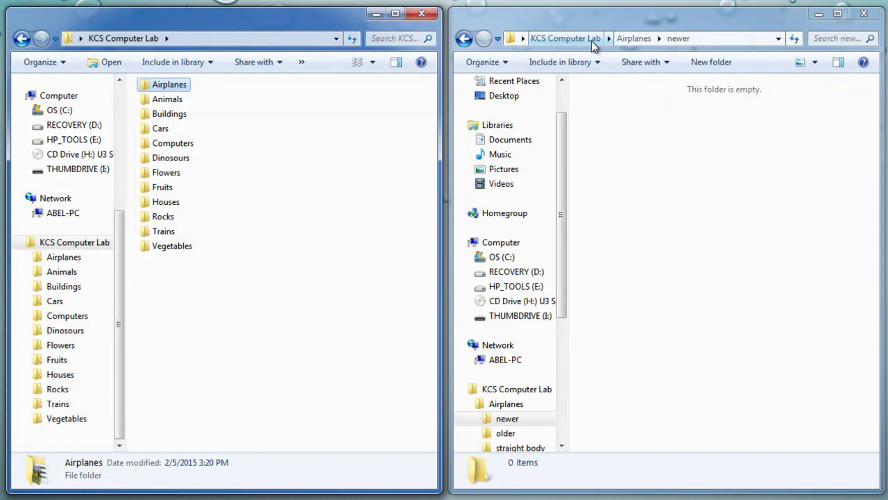
Open the older folder inside Airplanes in the second window and move its Aviation G1 picture onto the first window's Airplanes folder
{"action": "left_click", "coordinate": [639, 39]}
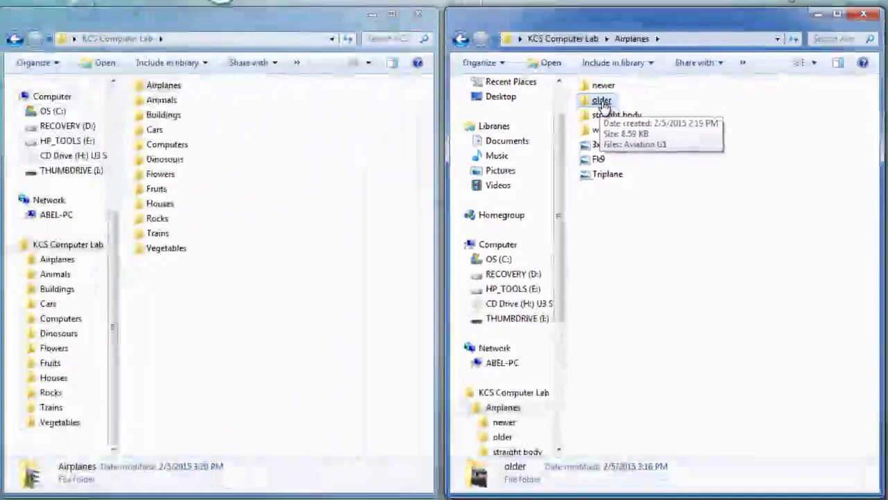
{"action": "double_click", "coordinate": [539, 124]}
{"action": "left_click", "coordinate": [623, 182]}
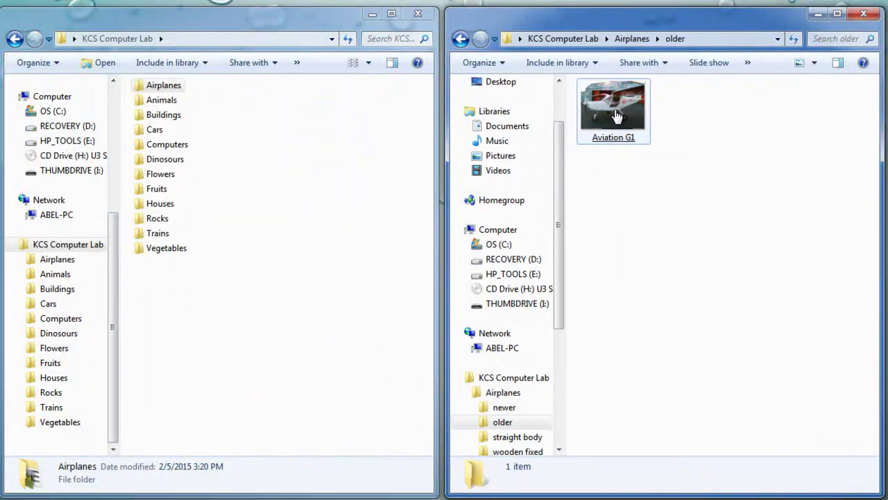
{"action": "left_click", "coordinate": [614, 111]}
{"action": "left_click_drag", "start_coordinate": [616, 115], "coordinate": [173, 85]}
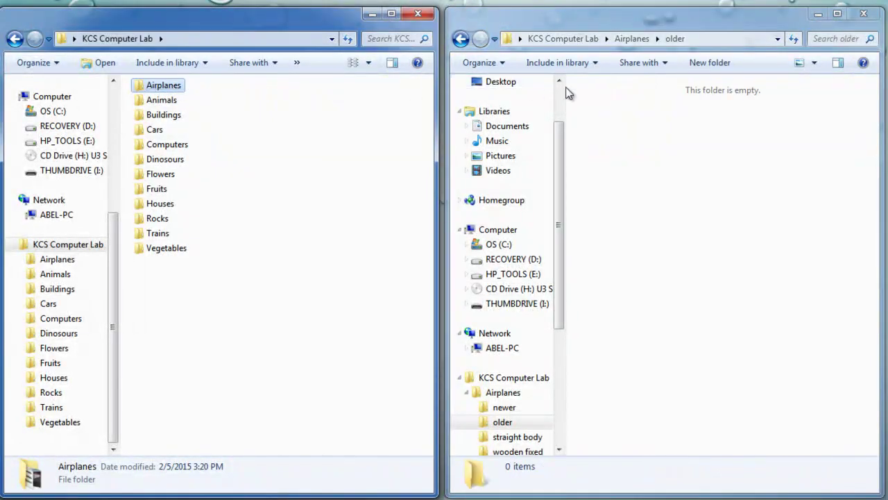
Return the second window to Airplanes, open straight body, and move its D-200 picture onto the first window's Airplanes folder
{"action": "left_click", "coordinate": [677, 40]}
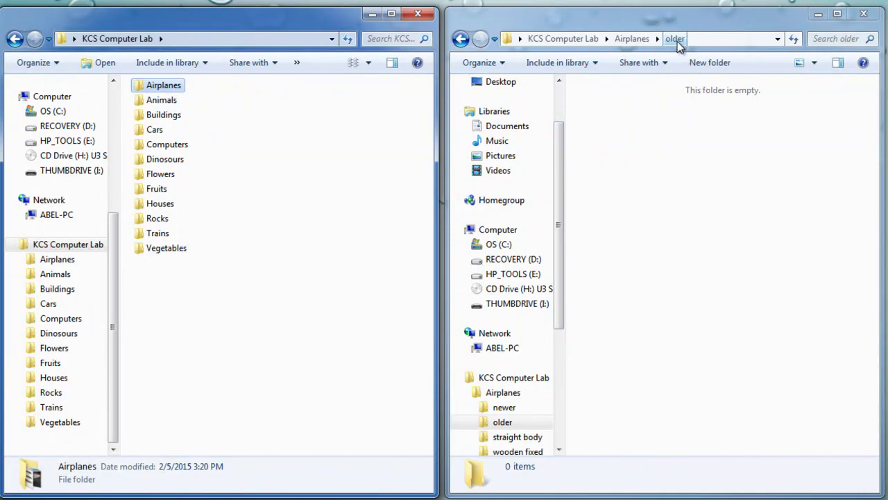
{"action": "left_click", "coordinate": [633, 39]}
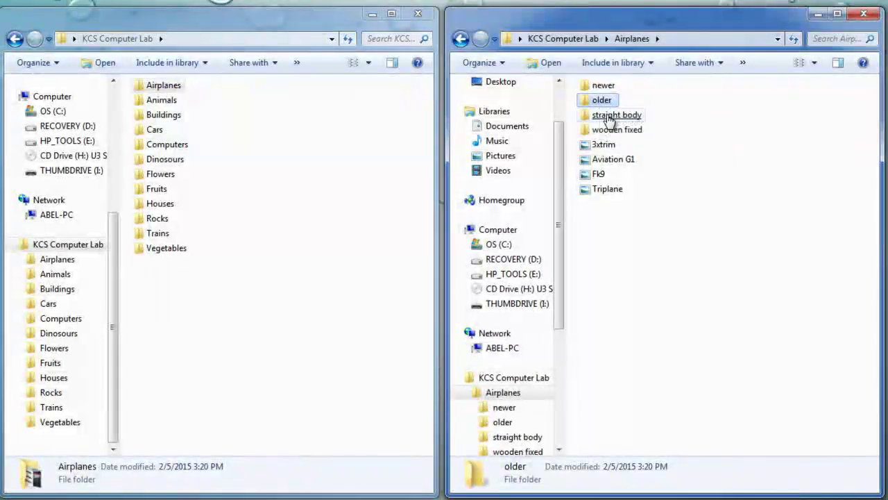
{"action": "left_click", "coordinate": [610, 116]}
{"action": "double_click", "coordinate": [611, 117]}
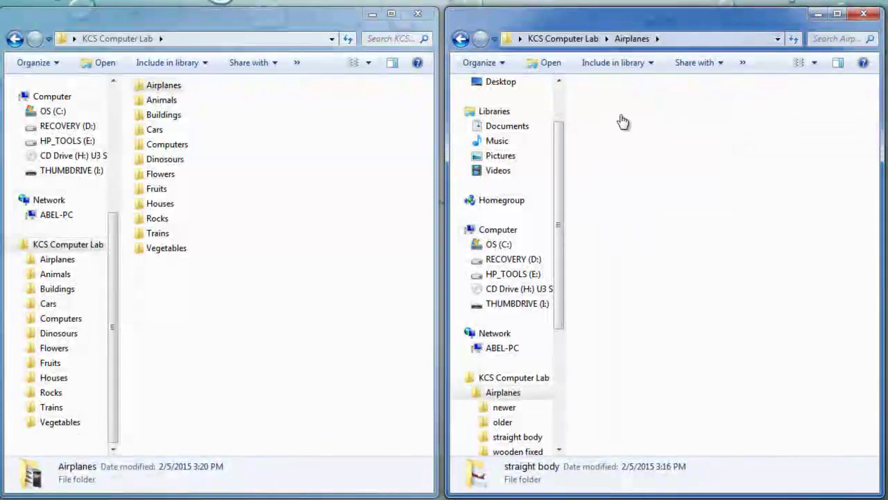
{"action": "left_click", "coordinate": [622, 166]}
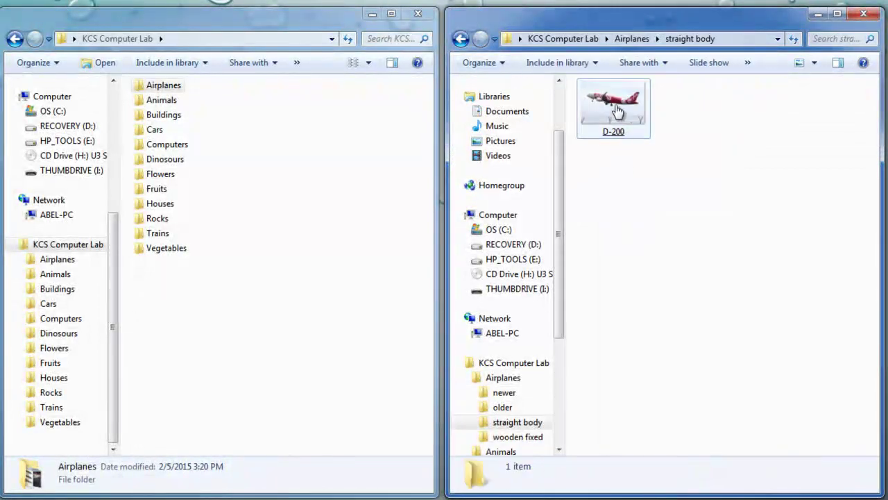
{"action": "left_click", "coordinate": [616, 111]}
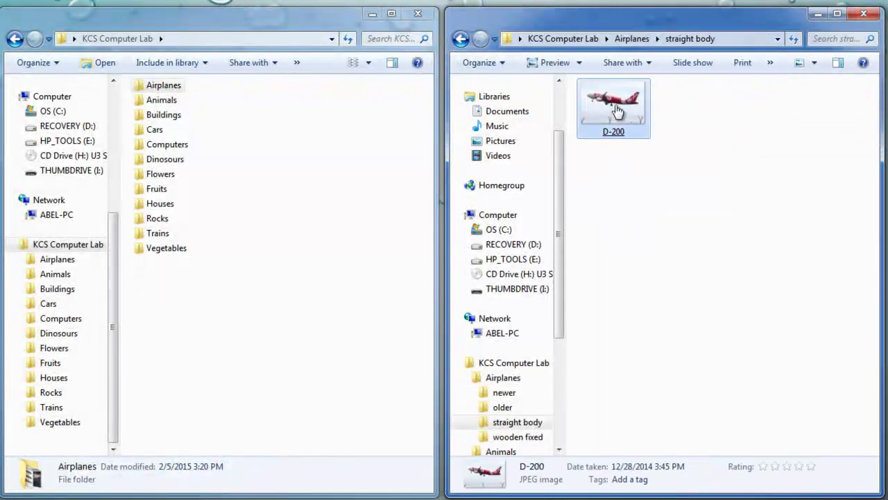
{"action": "left_click_drag", "start_coordinate": [617, 111], "coordinate": [170, 83]}
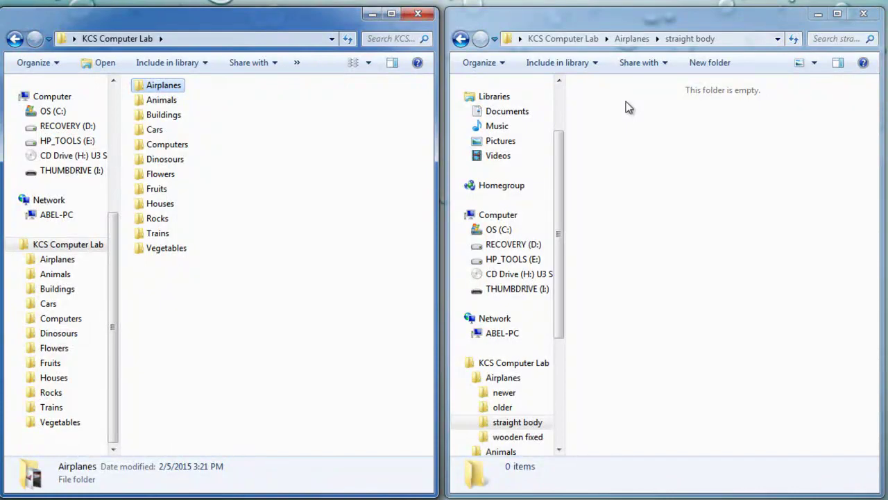
Switch the second window from straight body directly to the wooden fixed folder, and return it to Airplanes
{"action": "left_click", "coordinate": [657, 39]}
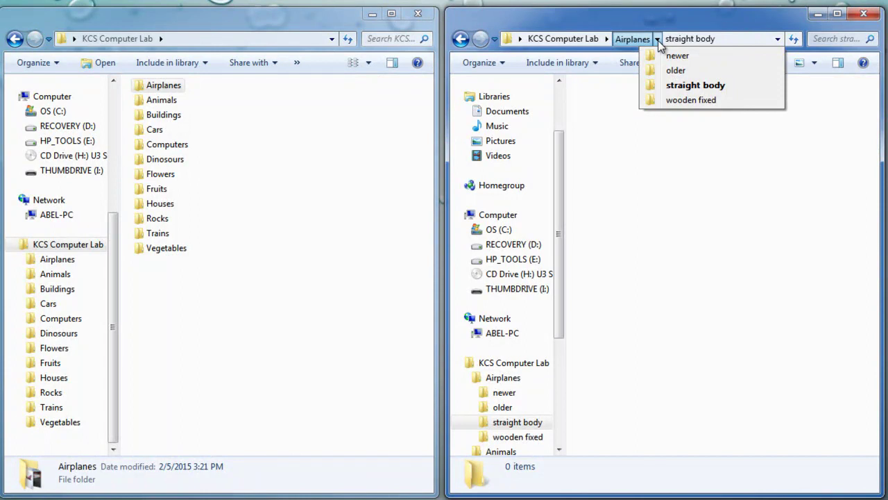
{"action": "left_click", "coordinate": [677, 101]}
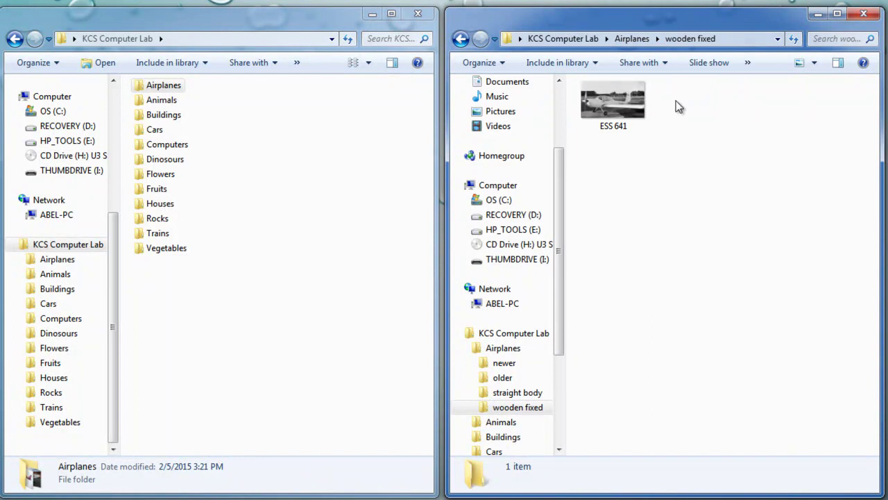
{"action": "left_click", "coordinate": [615, 109]}
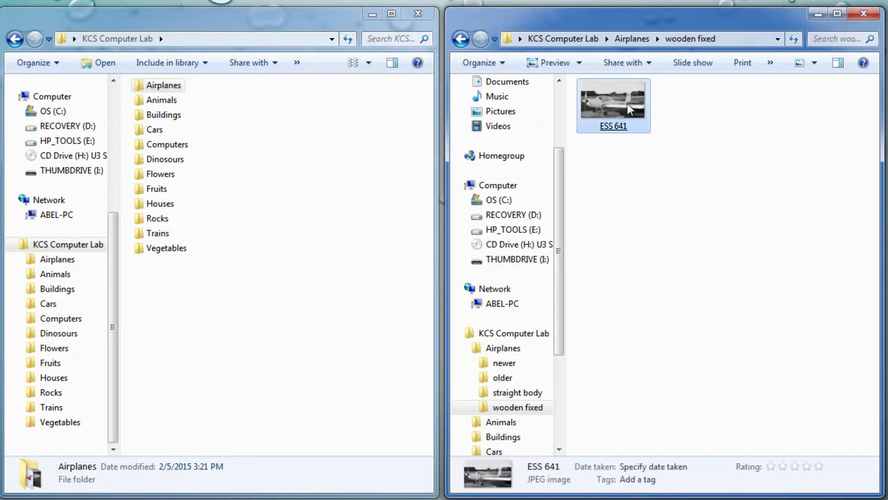
{"action": "left_click", "coordinate": [708, 109]}
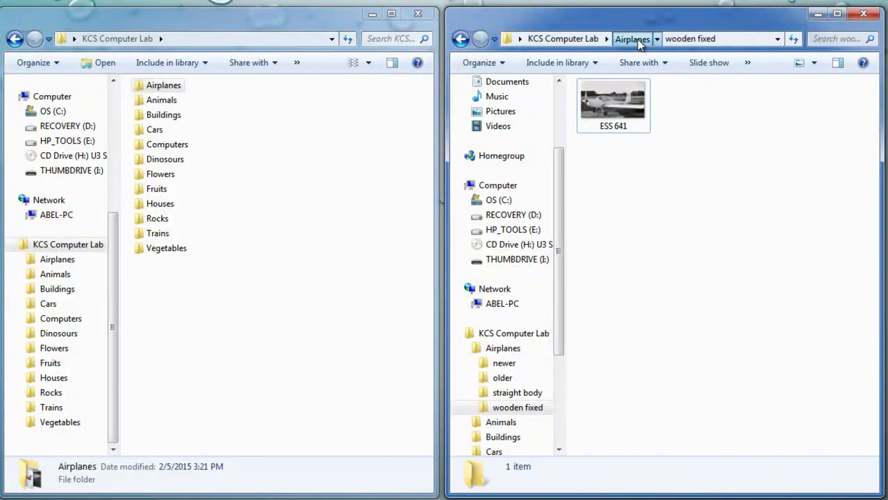
{"action": "left_click", "coordinate": [638, 39]}
{"action": "left_click", "coordinate": [704, 142]}
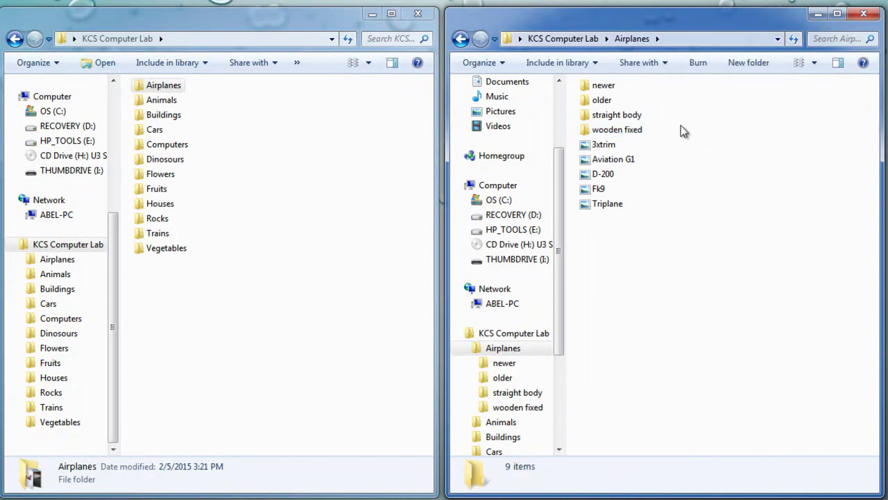
{"action": "double_click", "coordinate": [623, 133]}
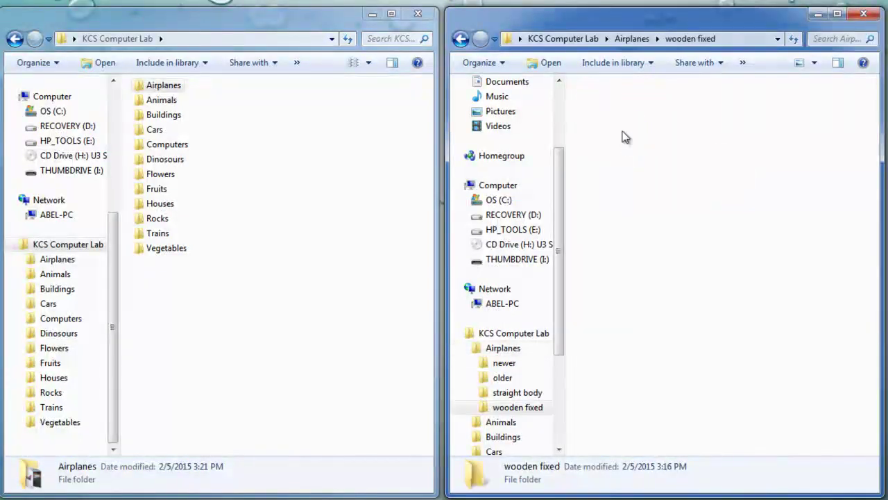
{"action": "left_click", "coordinate": [632, 39]}
{"action": "left_click", "coordinate": [686, 243]}
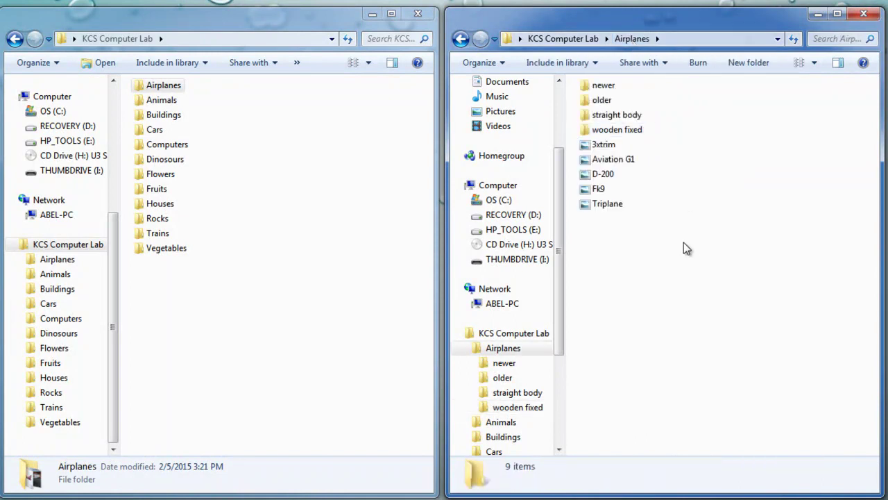
Move the ESS 641 picture from wooden fixed onto the first window's Airplanes folder, and return the second window to Airplanes
{"action": "left_click", "coordinate": [657, 40]}
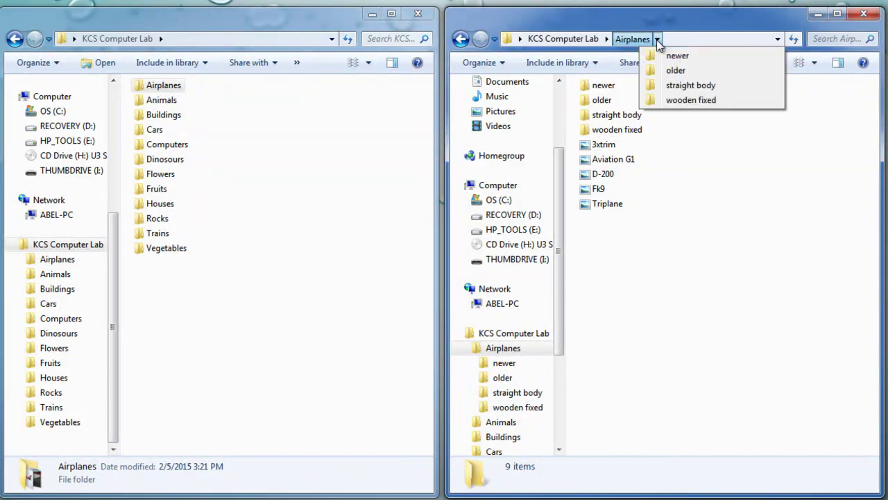
{"action": "left_click", "coordinate": [694, 100]}
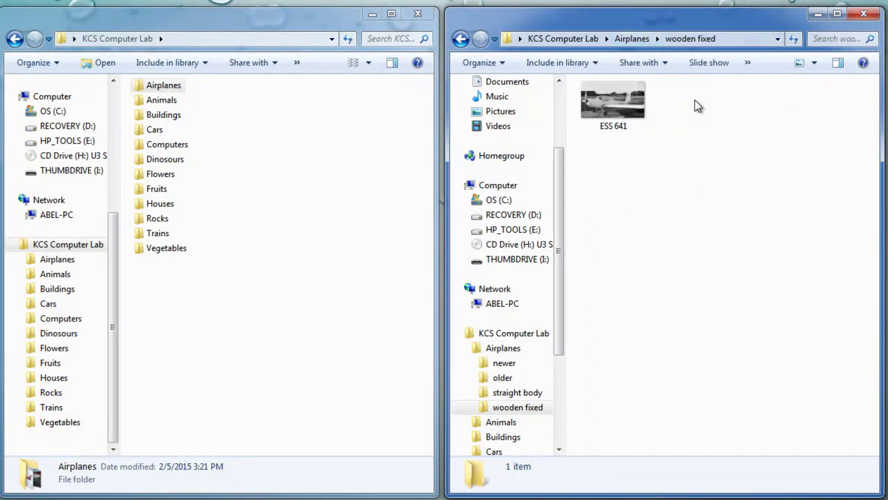
{"action": "left_click", "coordinate": [610, 113]}
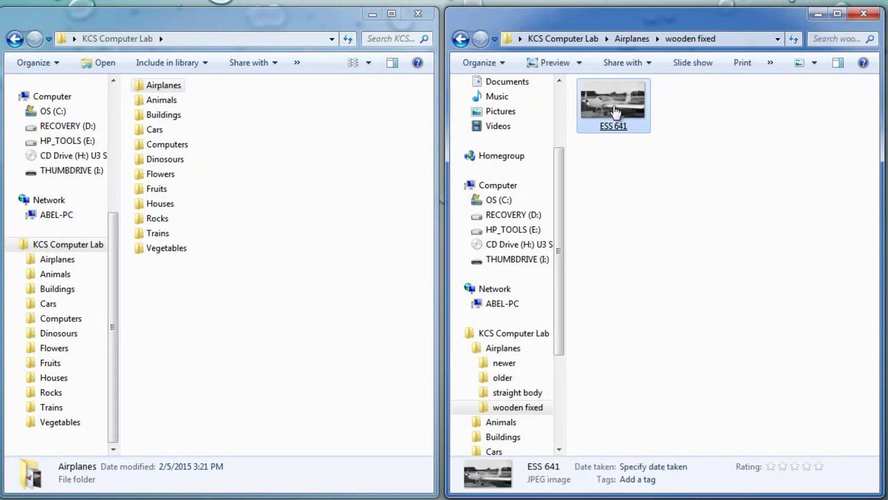
{"action": "left_click_drag", "start_coordinate": [615, 111], "coordinate": [169, 84]}
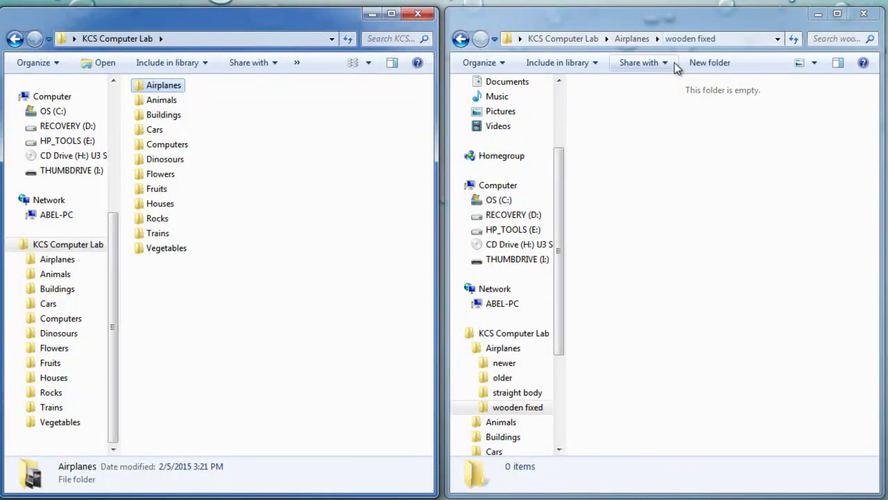
{"action": "left_click", "coordinate": [631, 39]}
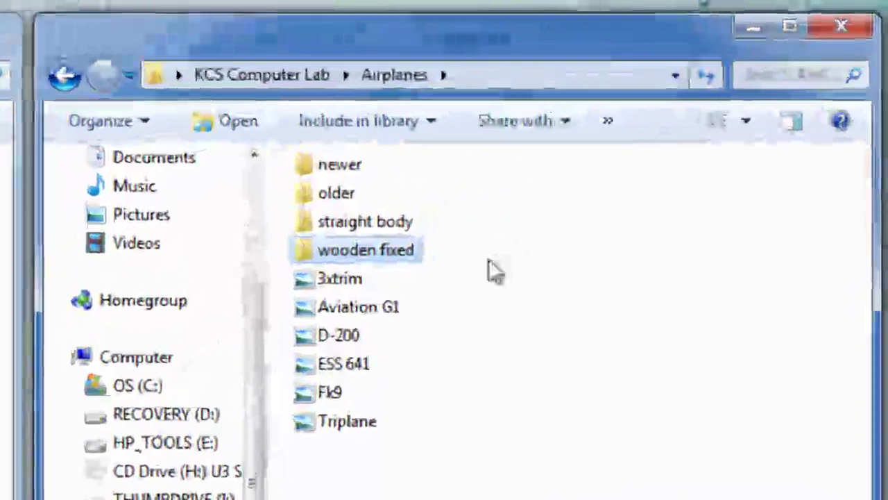
{"action": "left_click", "coordinate": [684, 136]}
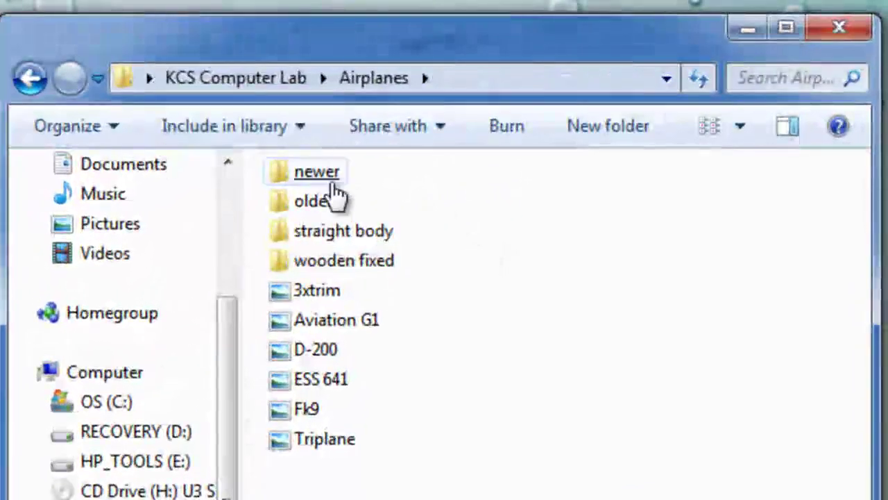
Check whether the newer, older, straight body and wooden fixed folders still contain any files
{"action": "mouse_move", "coordinate": [322, 182]}
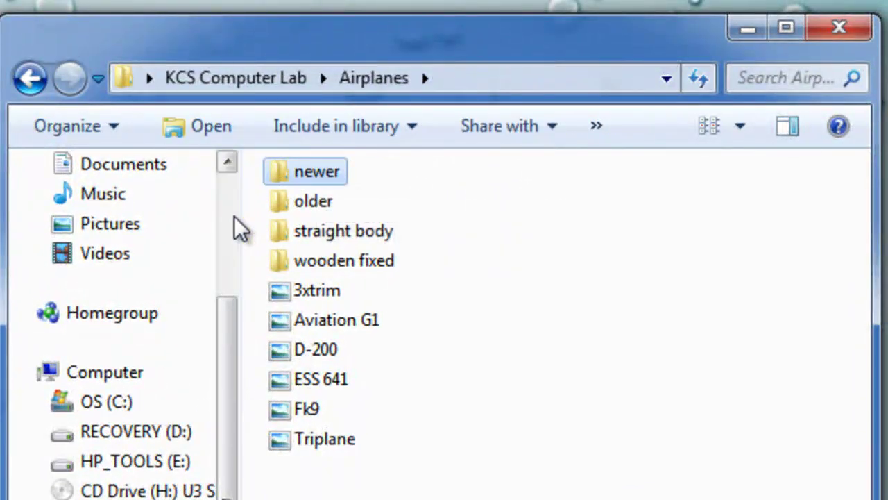
{"action": "mouse_move", "coordinate": [308, 204]}
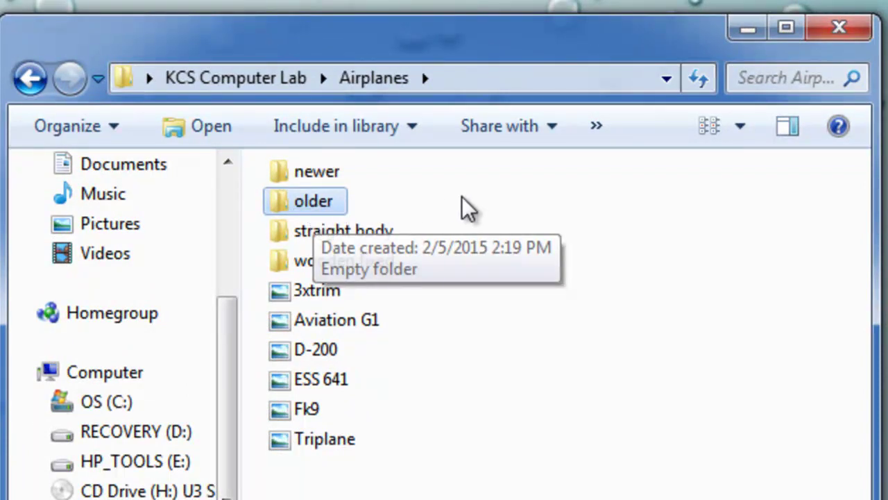
{"action": "left_click", "coordinate": [505, 204]}
{"action": "mouse_move", "coordinate": [374, 231]}
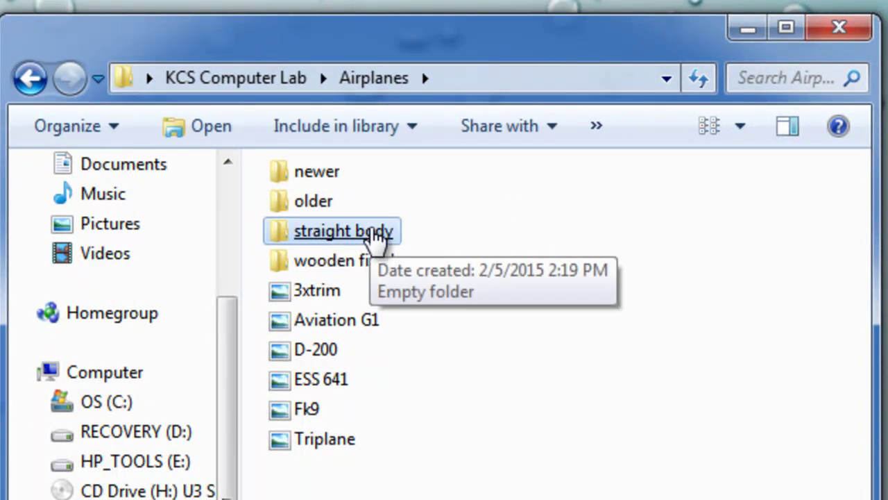
{"action": "left_click", "coordinate": [493, 238]}
{"action": "mouse_move", "coordinate": [366, 271]}
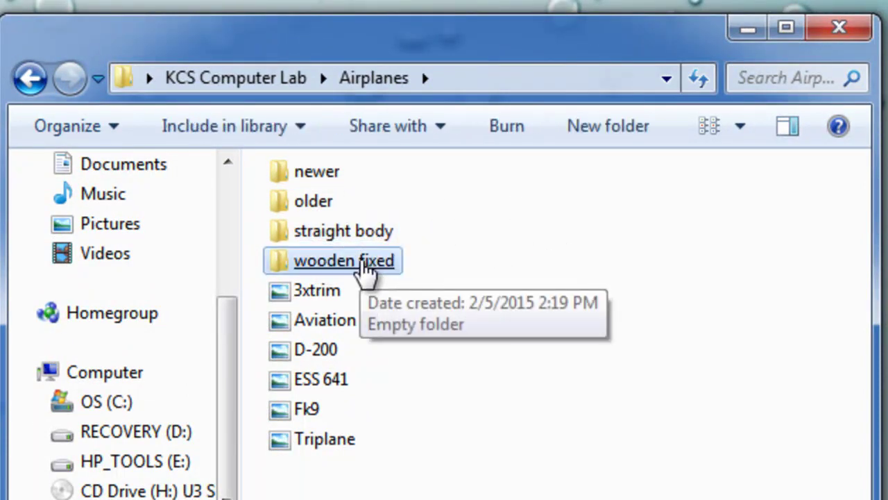
{"action": "left_click", "coordinate": [513, 272]}
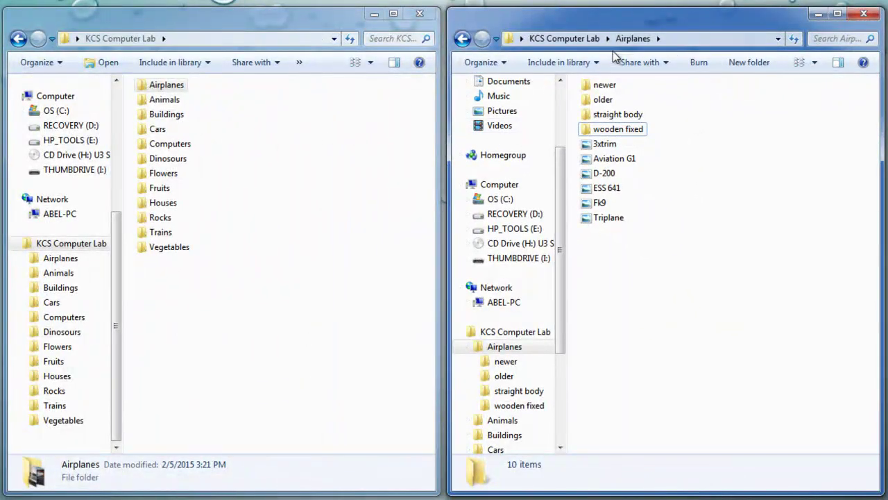
Open the Airplanes folder in the first window
{"action": "left_click", "coordinate": [335, 23]}
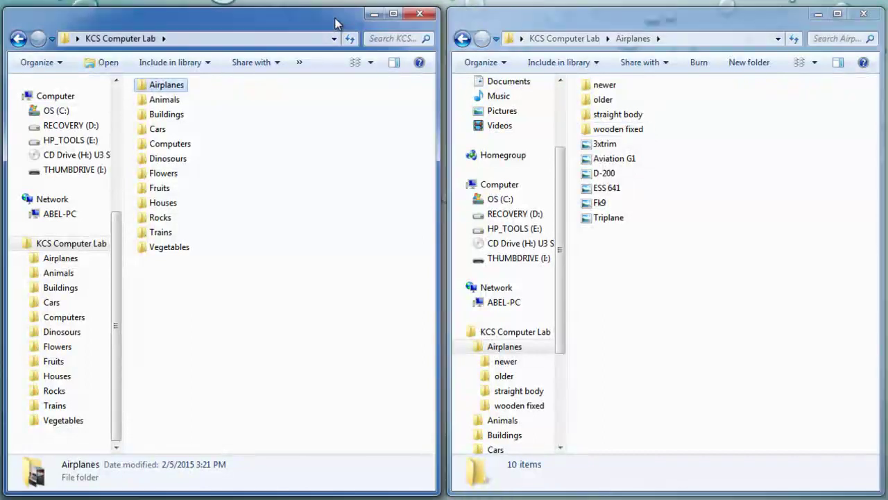
{"action": "double_click", "coordinate": [175, 86]}
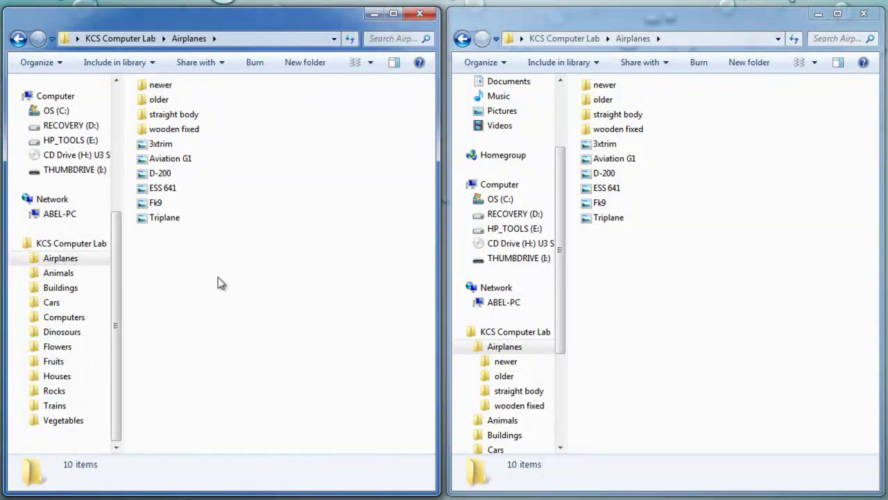
{"action": "left_click", "coordinate": [233, 306]}
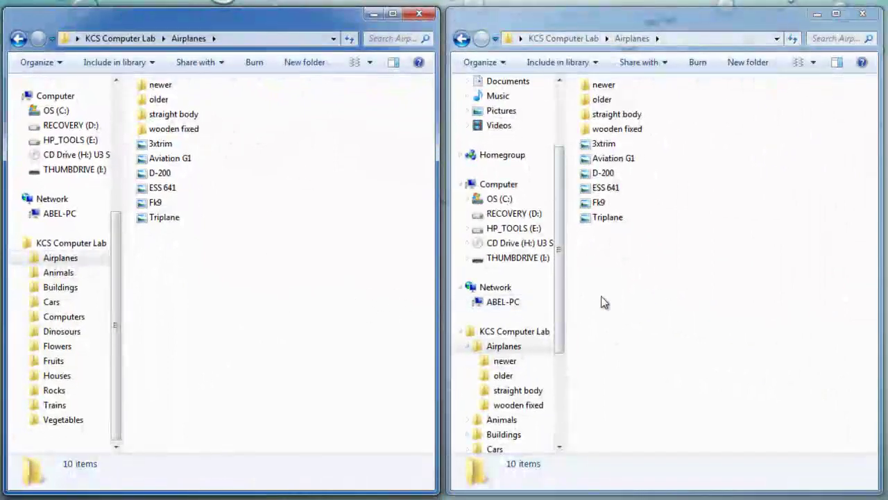
Delete the newer, older, straight body and wooden fixed folders from Airplanes in the second window, and refresh the first window
{"action": "left_click", "coordinate": [525, 21]}
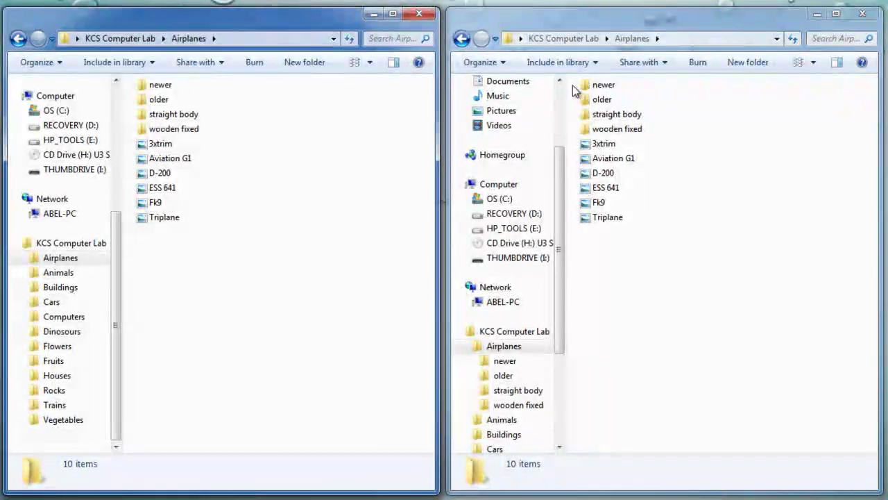
{"action": "left_click", "coordinate": [572, 85]}
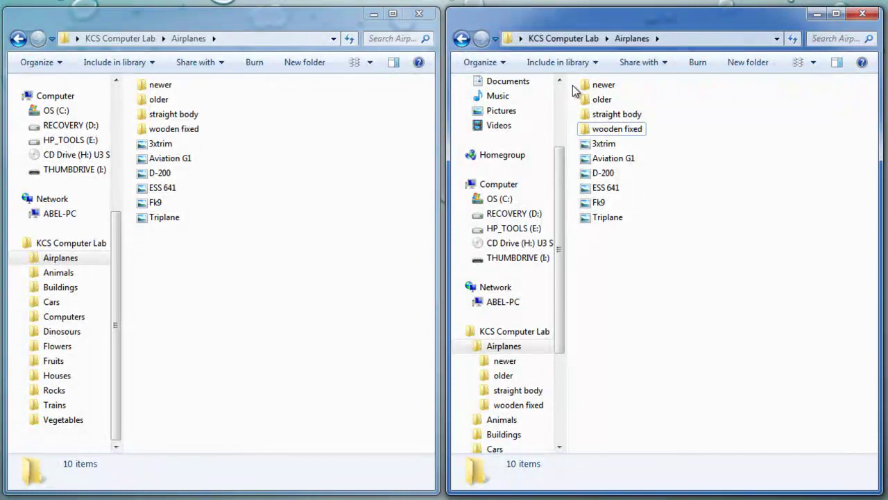
{"action": "left_click_drag", "start_coordinate": [572, 85], "coordinate": [742, 130]}
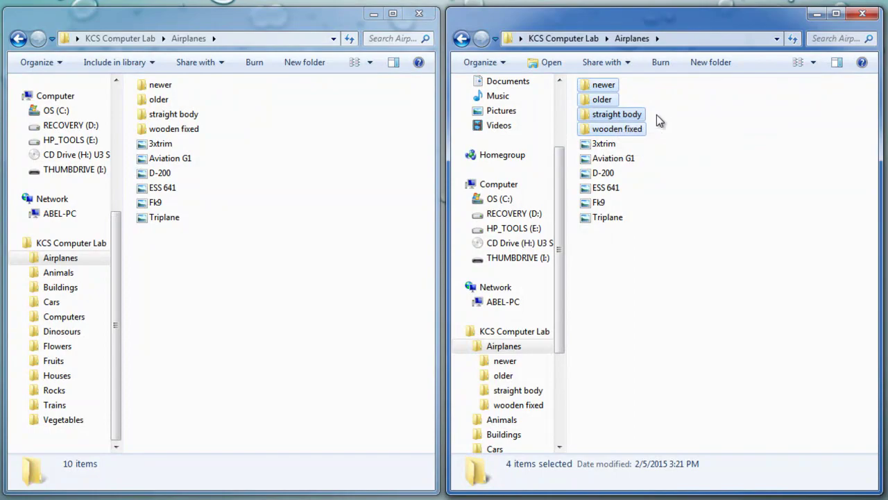
{"action": "right_click", "coordinate": [618, 118]}
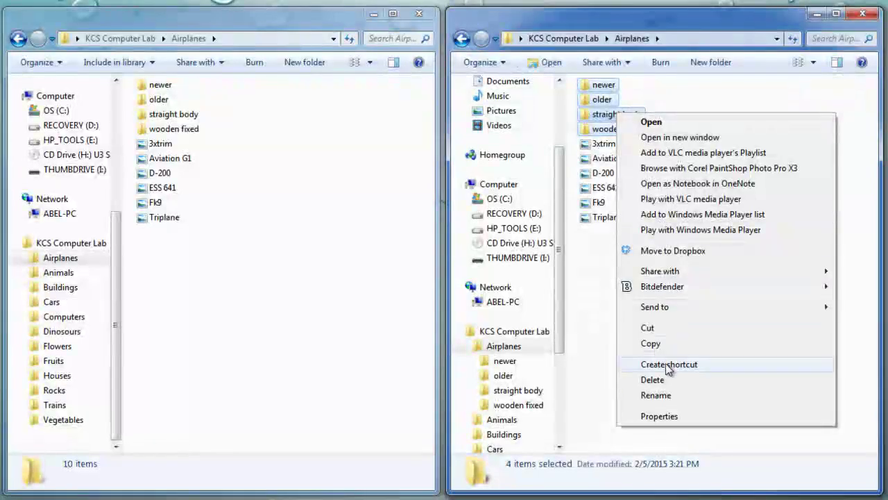
{"action": "left_click", "coordinate": [665, 379]}
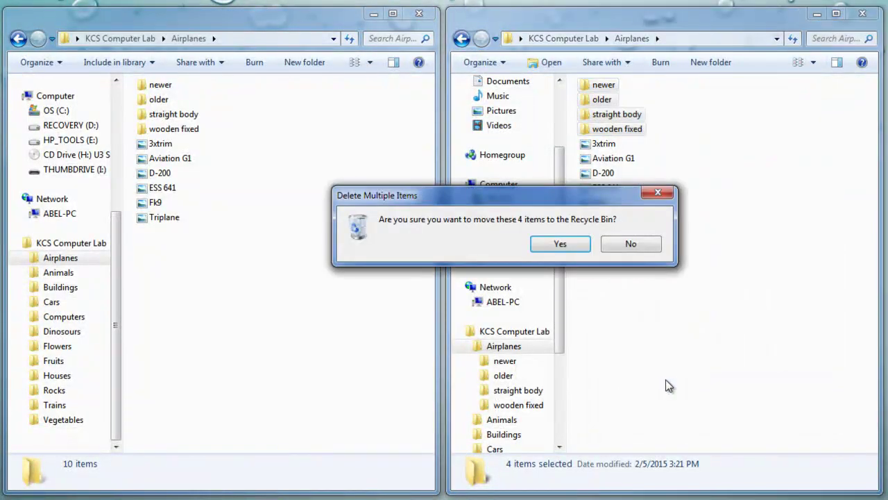
{"action": "left_click", "coordinate": [574, 243]}
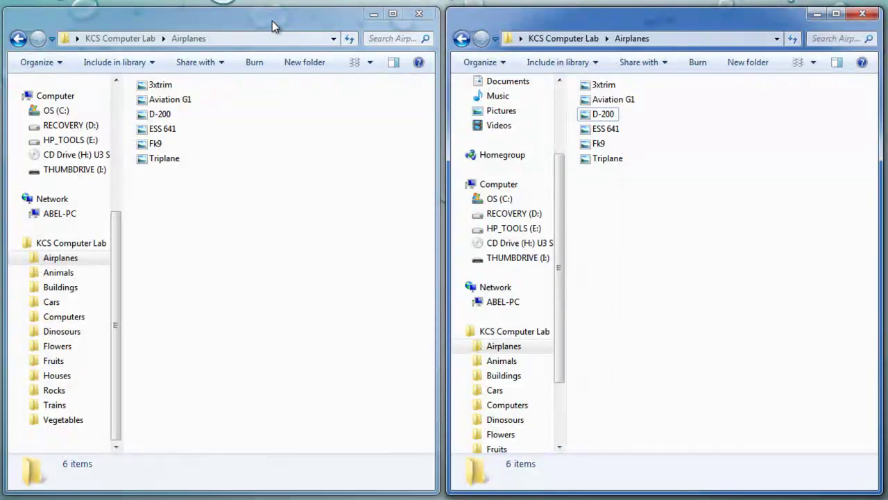
{"action": "left_click", "coordinate": [351, 40]}
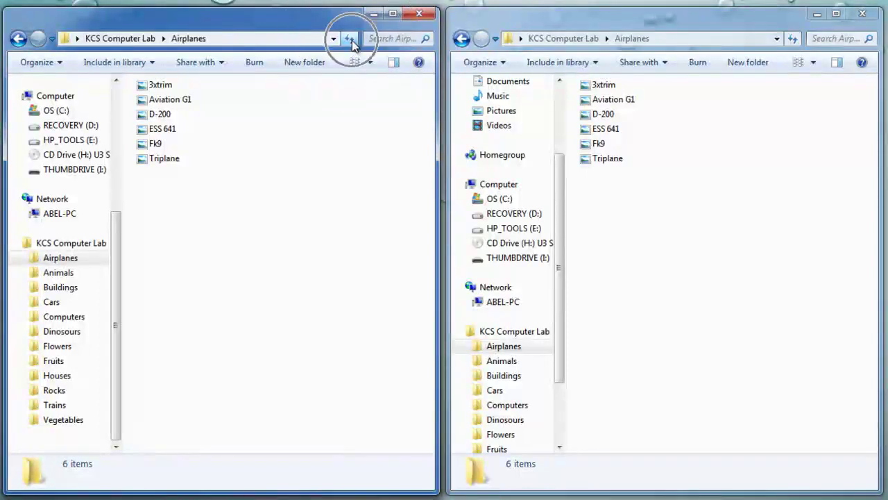